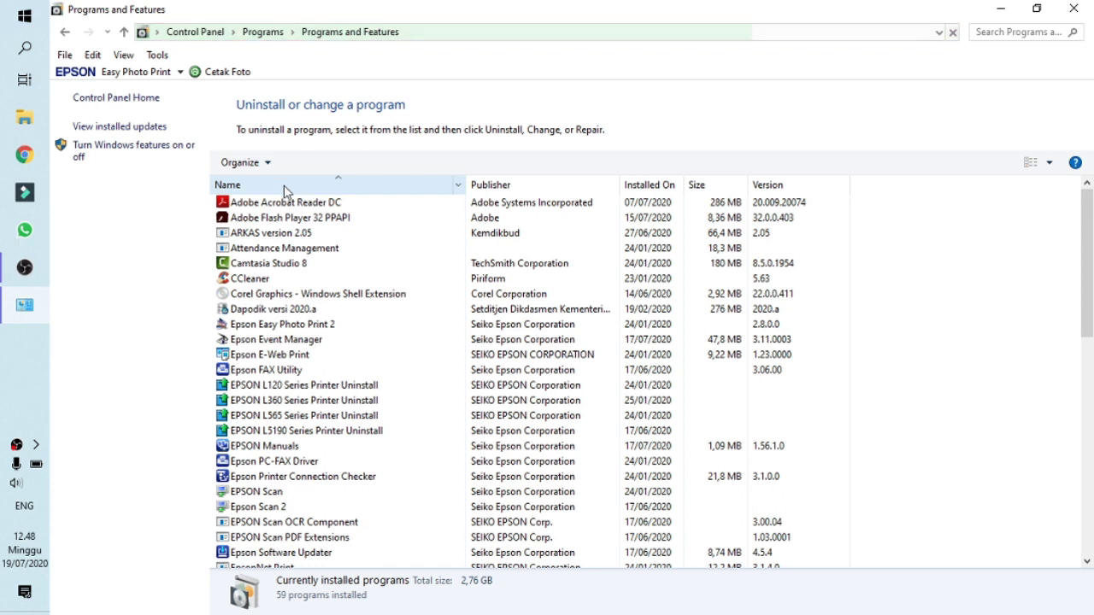
Step: Uninstall Dapodik versi 2020.a with all its components, and close the Smadav notice and main window
{"action": "left_click", "coordinate": [251, 312]}
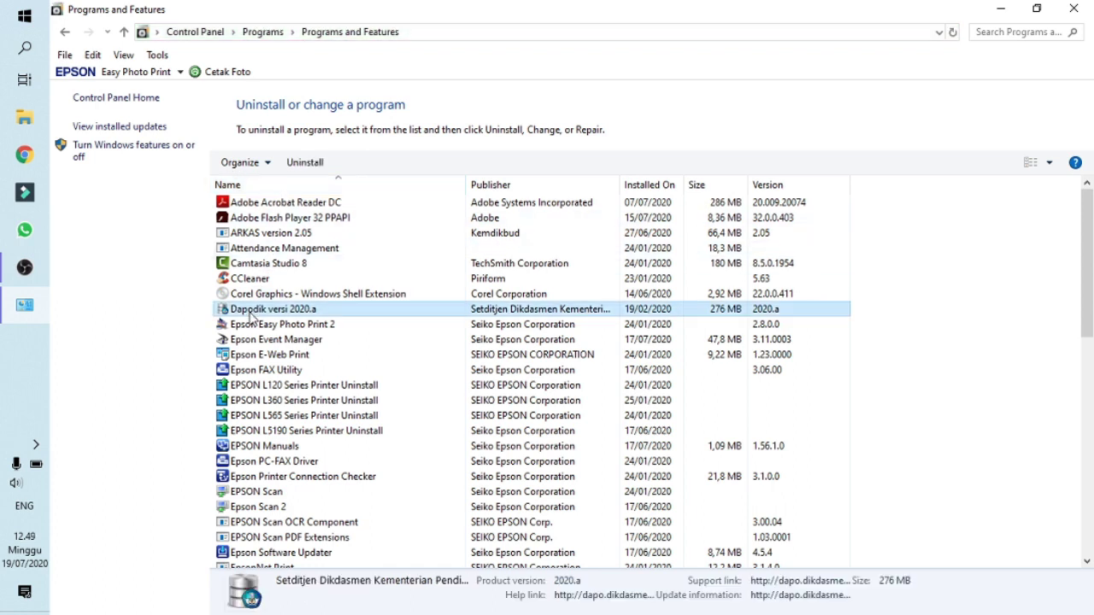
{"action": "left_click", "coordinate": [307, 169]}
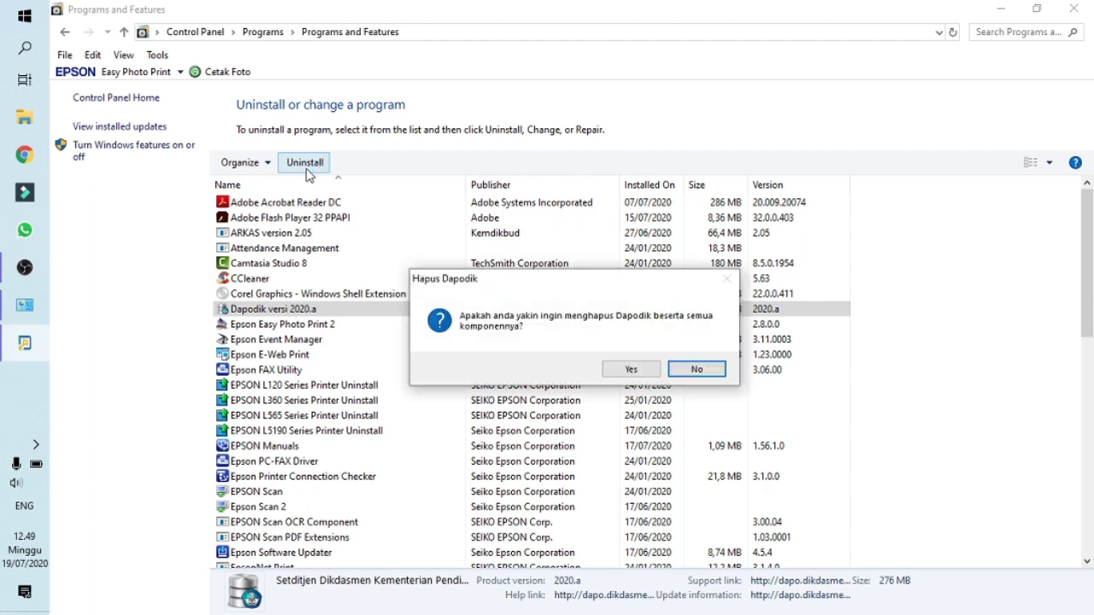
{"action": "left_click", "coordinate": [630, 369]}
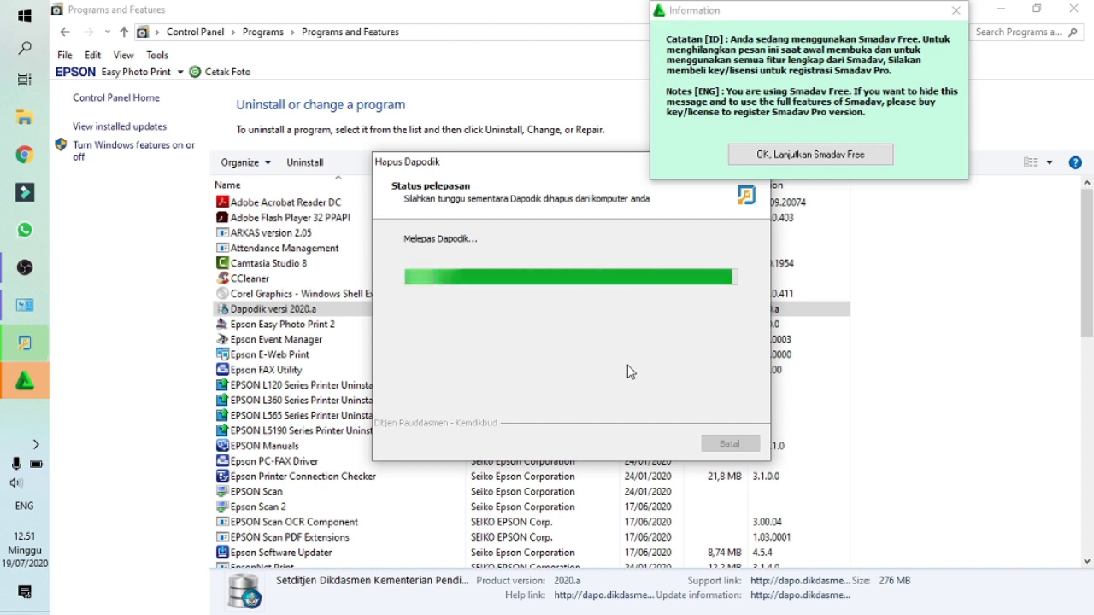
{"action": "left_click", "coordinate": [955, 12]}
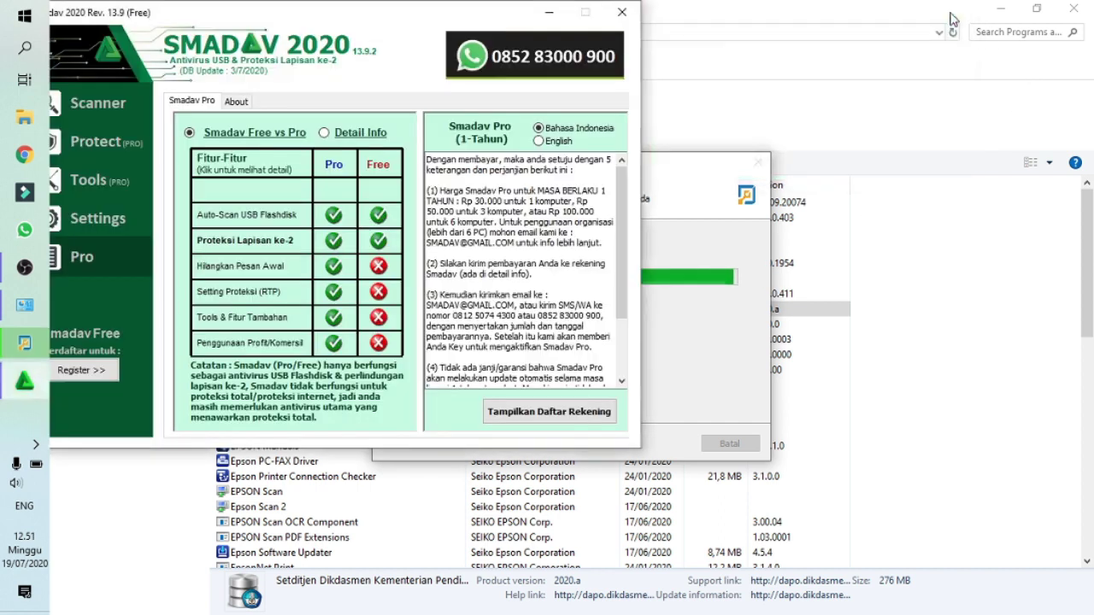
{"action": "left_click", "coordinate": [623, 13]}
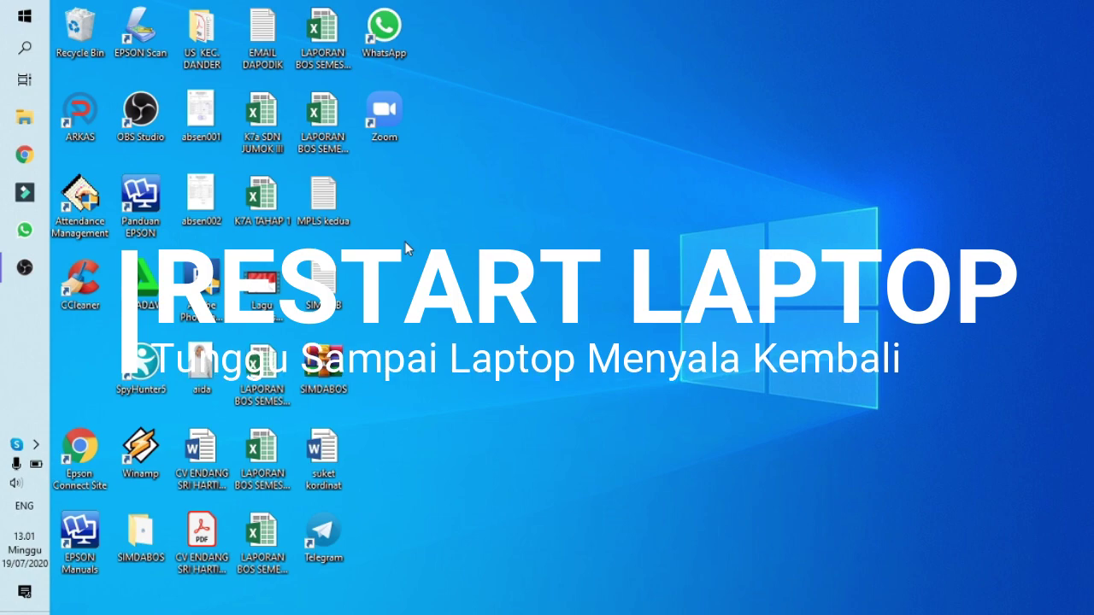
Step: Run the Dapodik_2021 installer as administrator from the DAPODIK folder on drive D
{"action": "key", "text": "super+e"}
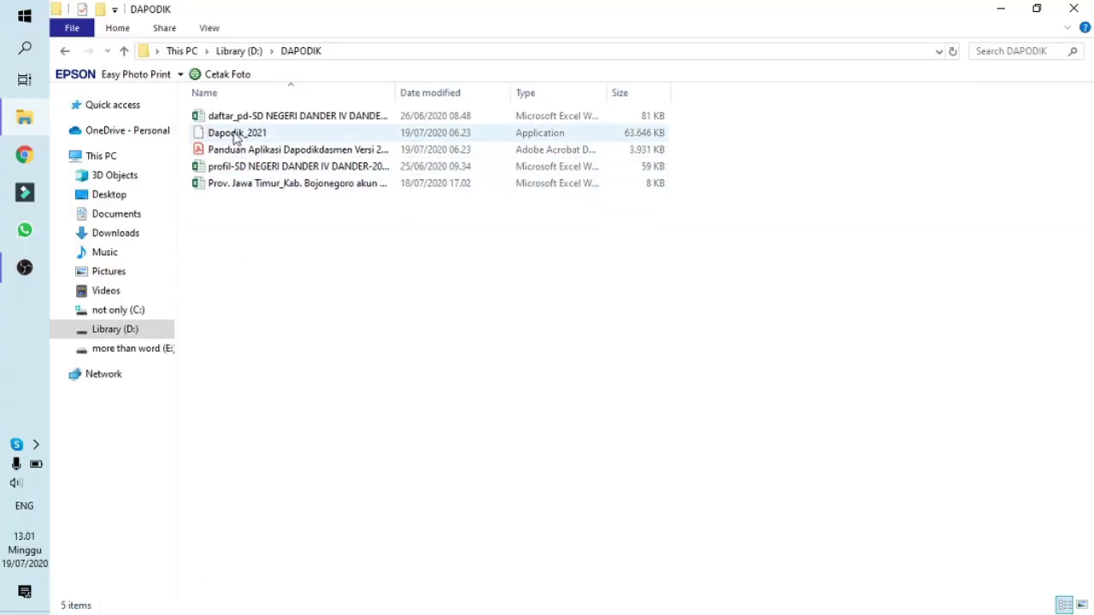
{"action": "right_click", "coordinate": [236, 138]}
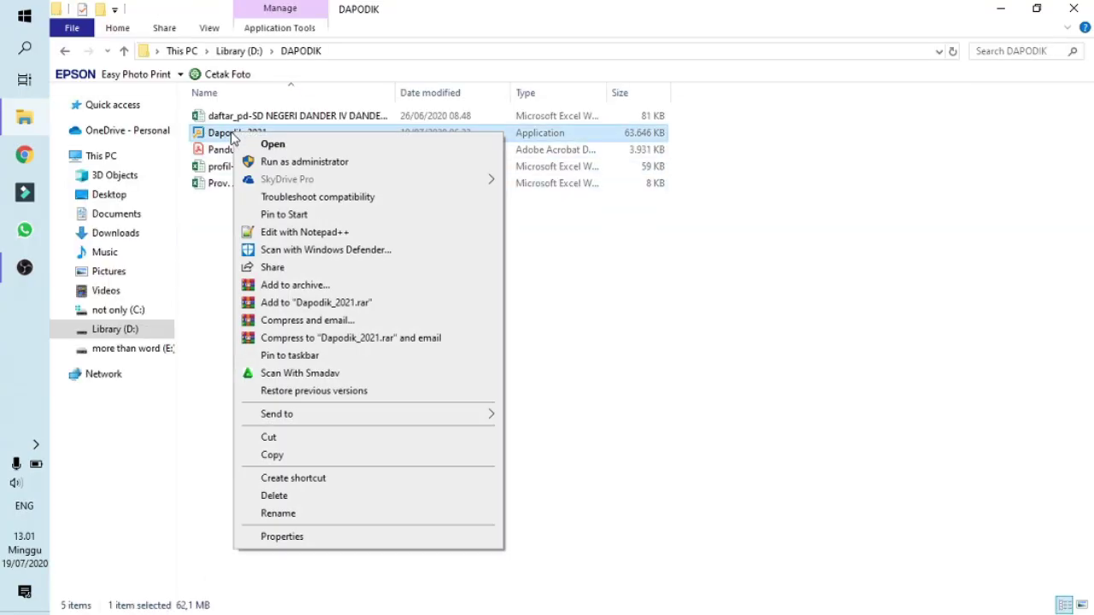
{"action": "left_click", "coordinate": [270, 163]}
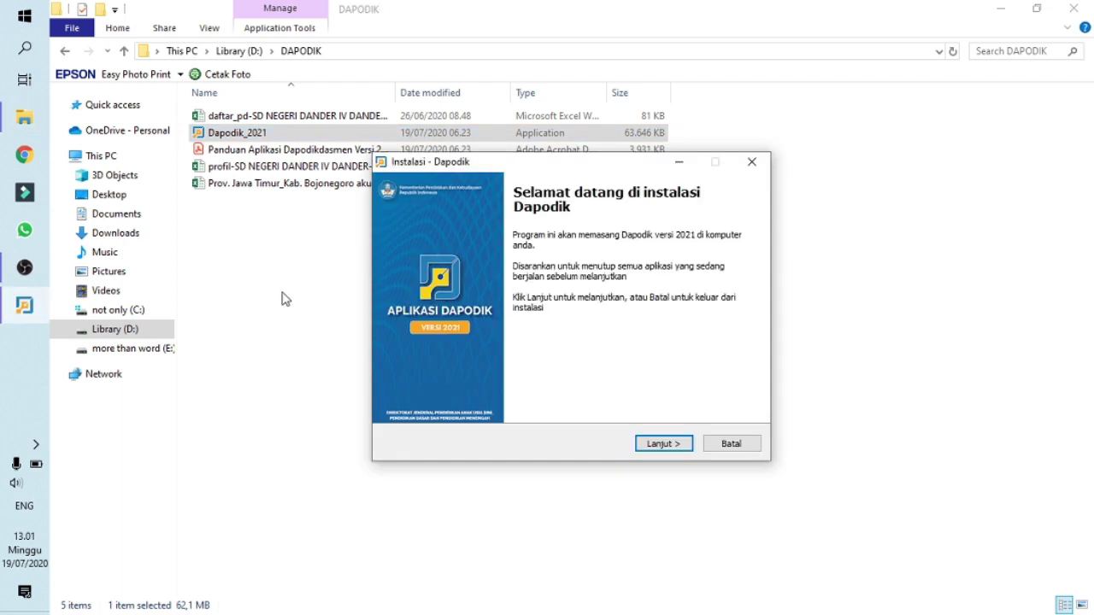
Step: Accept the licence agreement and install Dapodik into C:\Program Files (x86)\Dapodik with the Start Menu folder Dapodik
{"action": "left_click", "coordinate": [661, 444]}
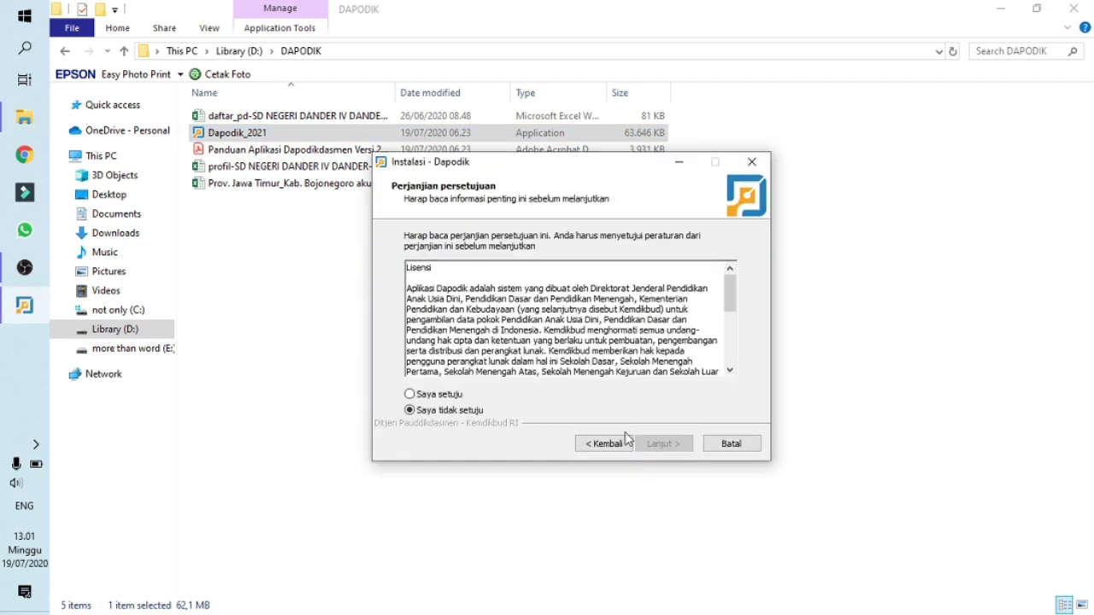
{"action": "left_click", "coordinate": [411, 395]}
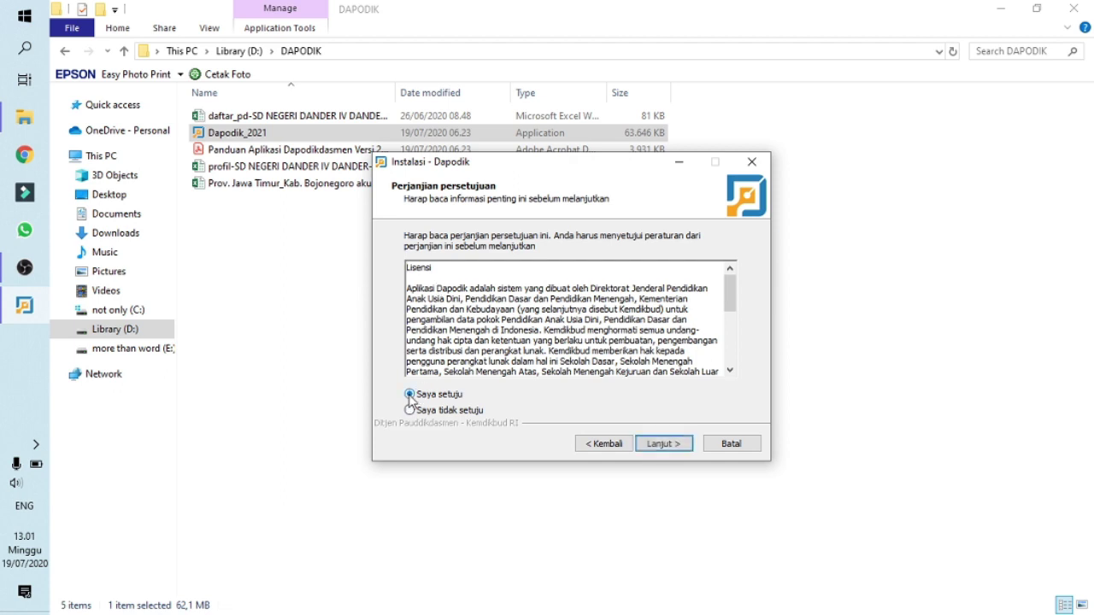
{"action": "left_click", "coordinate": [652, 446]}
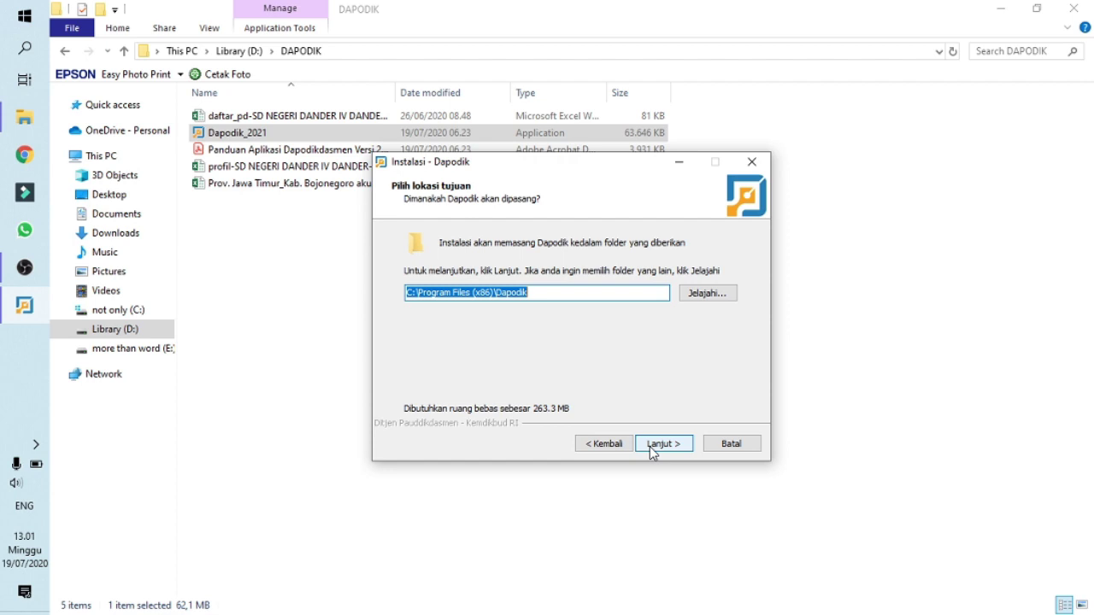
{"action": "left_click", "coordinate": [650, 446]}
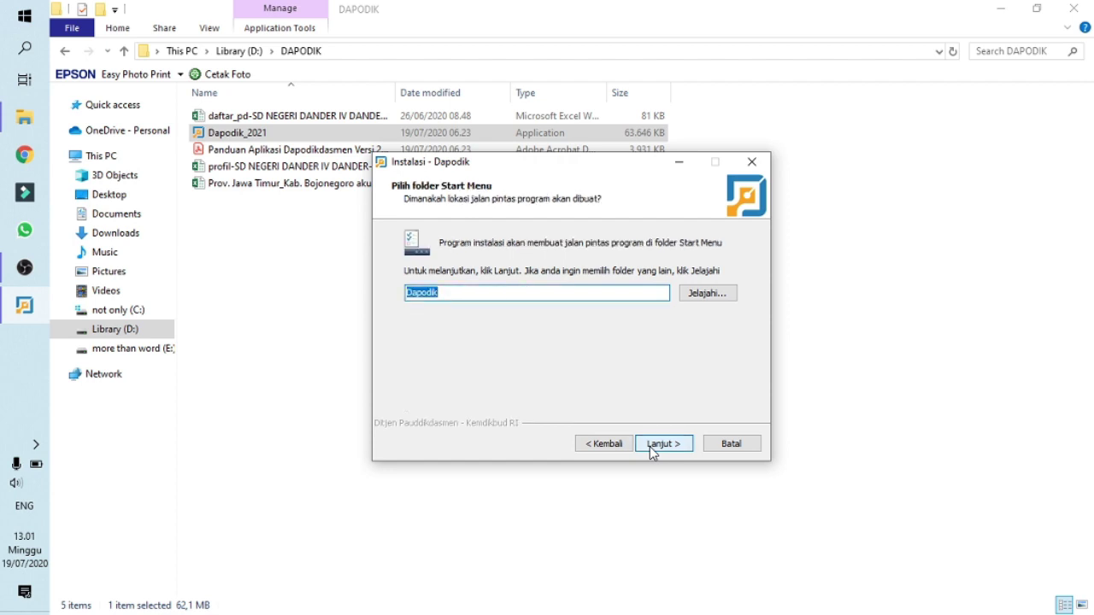
{"action": "left_click", "coordinate": [652, 446]}
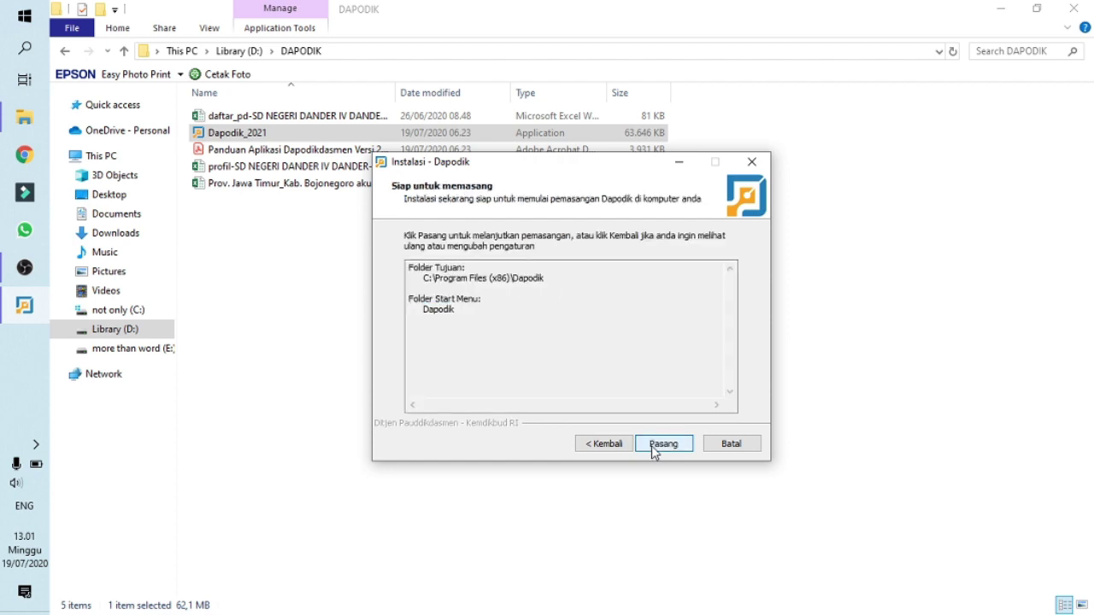
{"action": "left_click", "coordinate": [652, 446]}
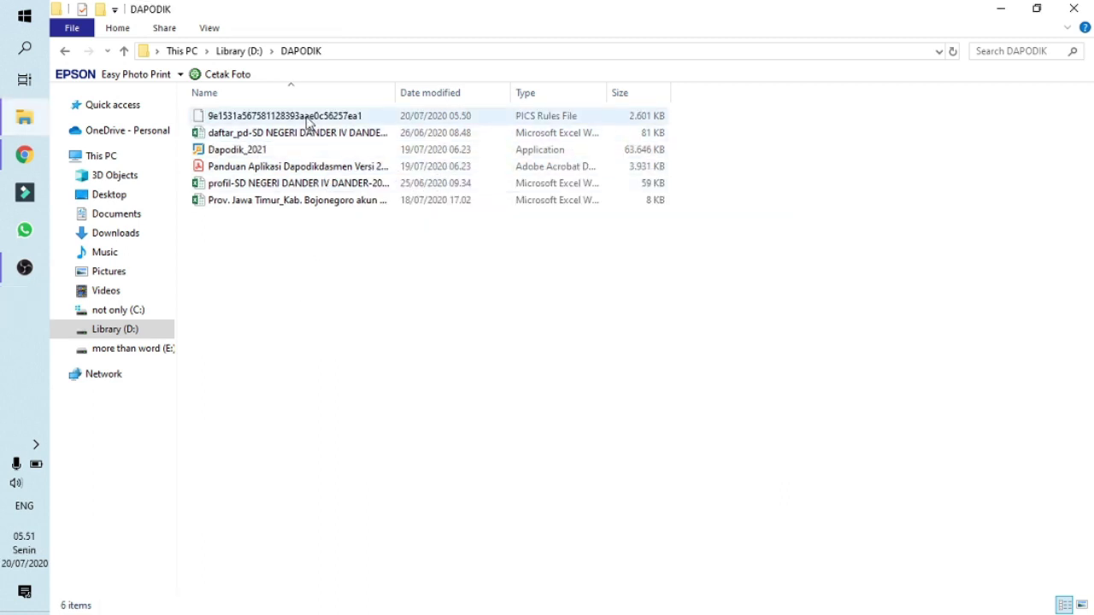
Step: Copy the prefill file from the DAPODIK folder on drive D into the prefill_dapodik folder on drive C
{"action": "left_click", "coordinate": [308, 121]}
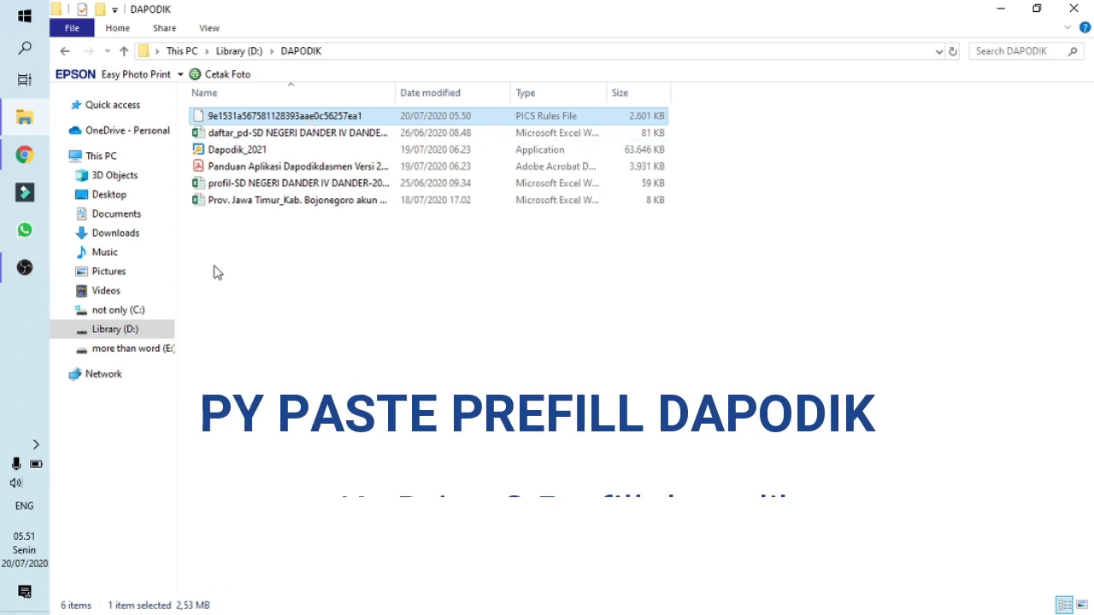
{"action": "left_click", "coordinate": [156, 317]}
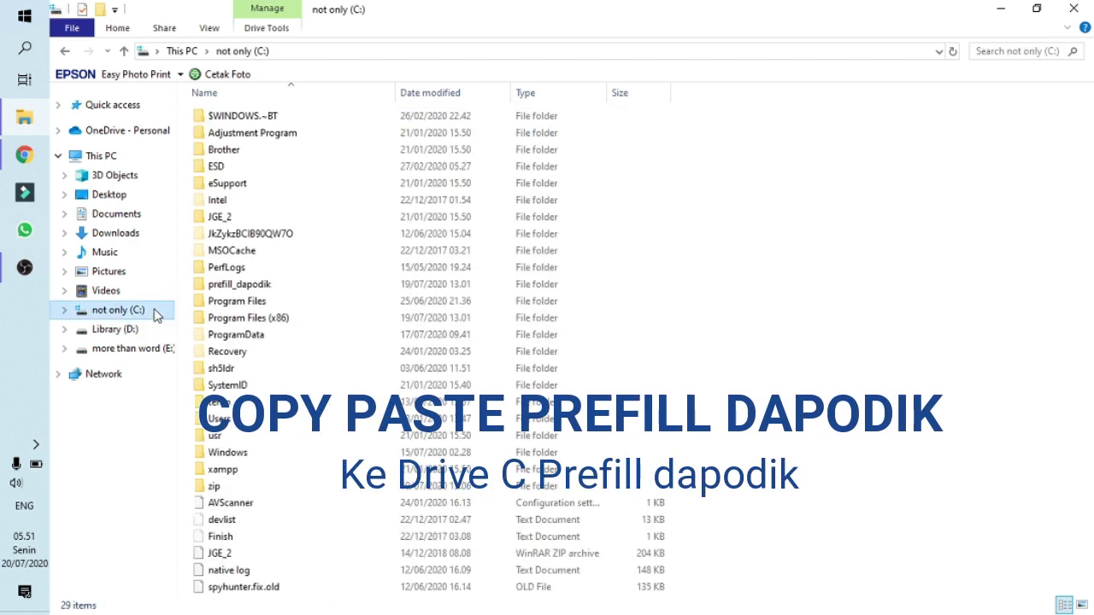
{"action": "double_click", "coordinate": [240, 285]}
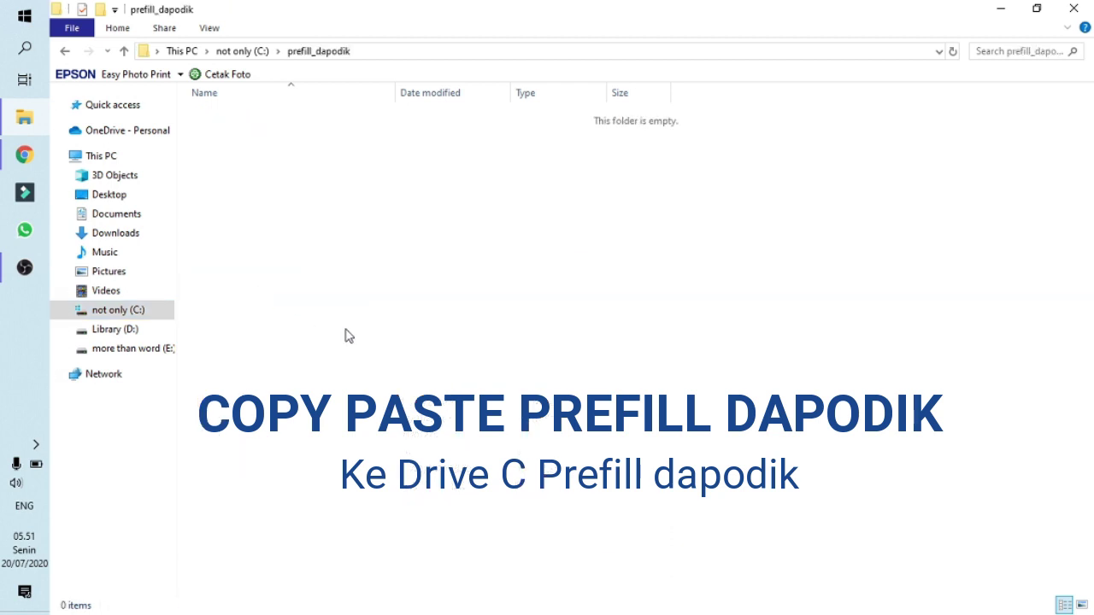
{"action": "key", "text": "ctrl+v"}
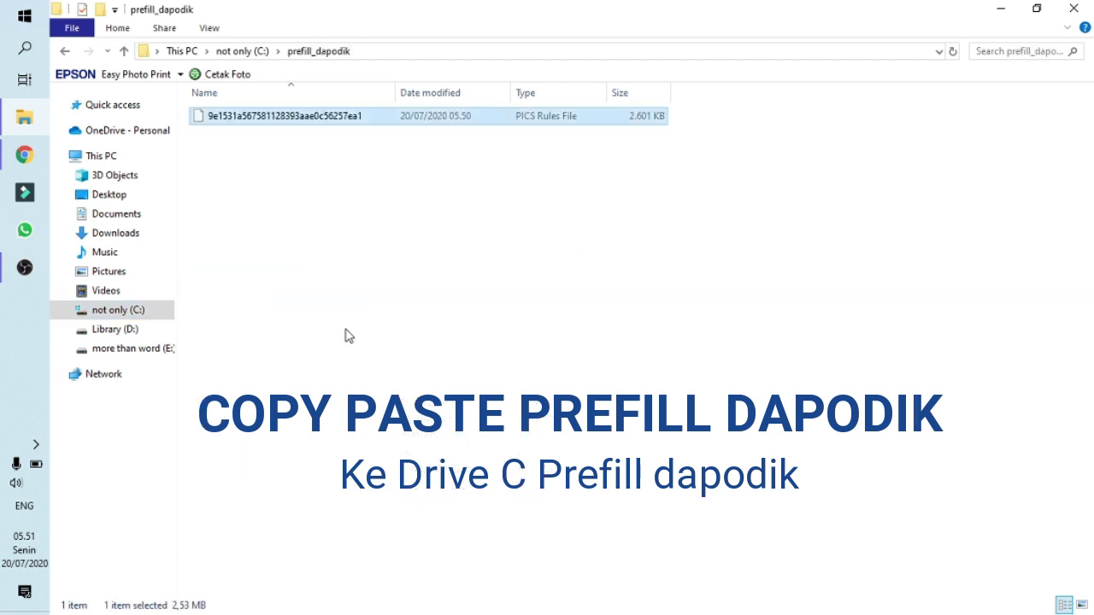
{"action": "left_click", "coordinate": [349, 336]}
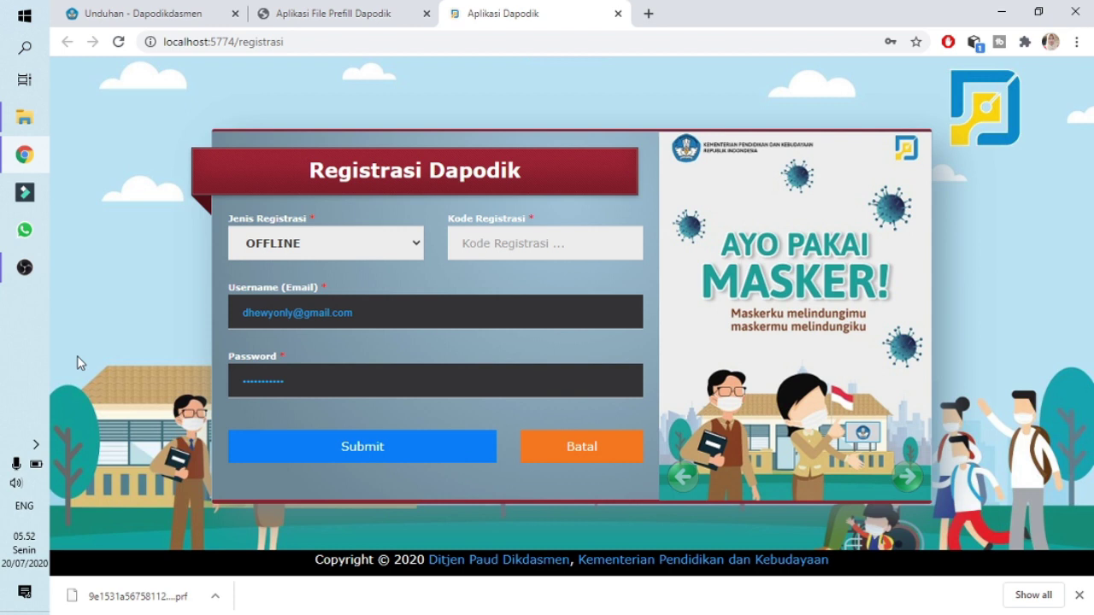
Step: Fill in the offline Dapodik registration form by pasting the registration code and retyping the account password
{"action": "left_click", "coordinate": [482, 239]}
{"action": "key", "text": "ctrl+v"}
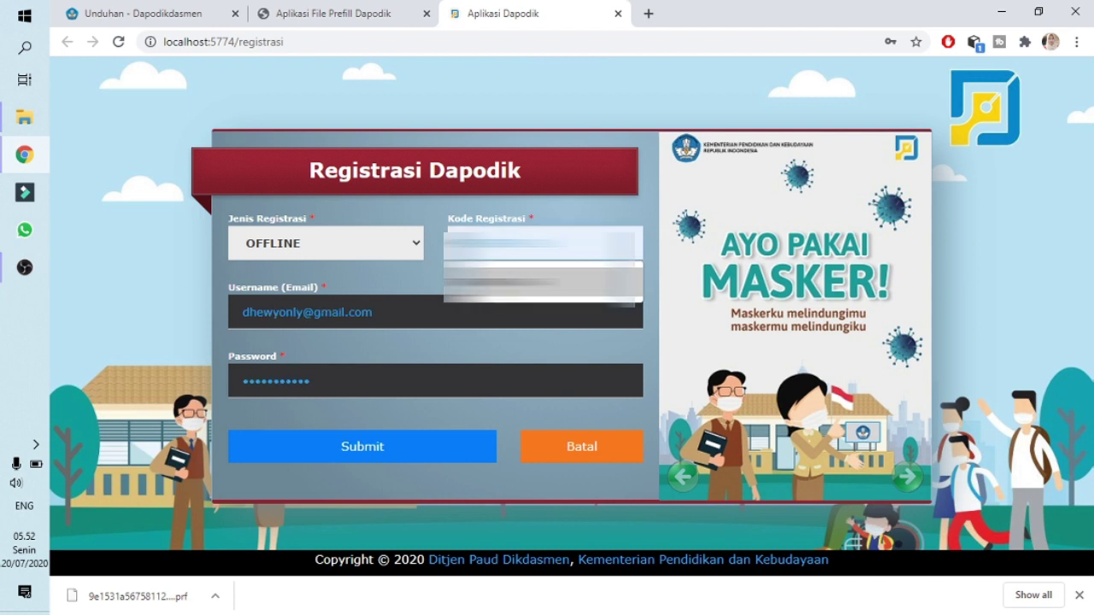
{"action": "left_click", "coordinate": [418, 316]}
{"action": "left_click", "coordinate": [383, 388]}
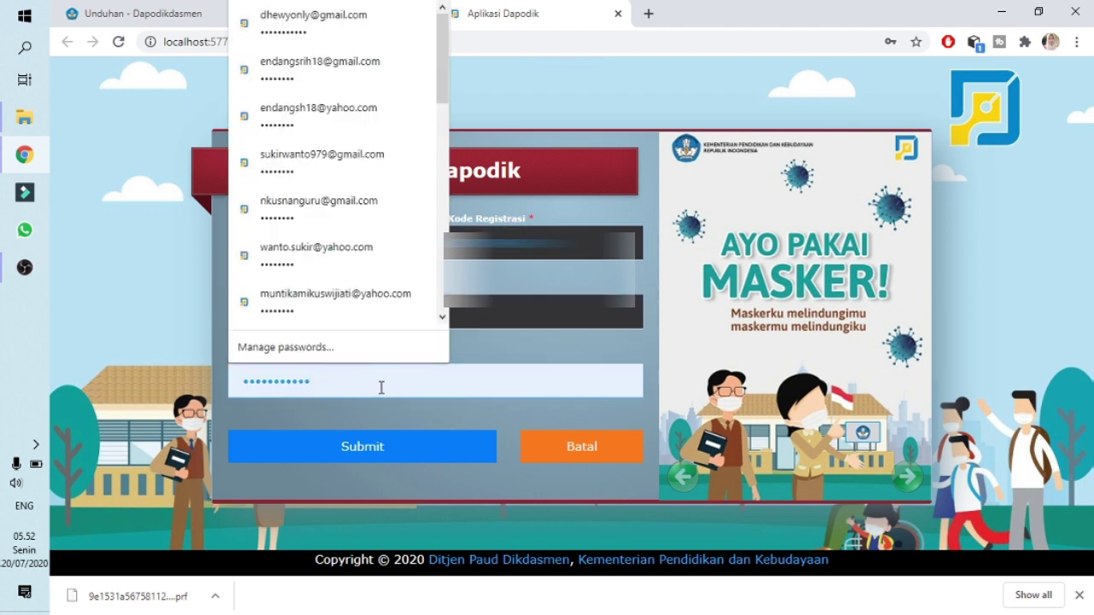
{"action": "left_click_drag", "start_coordinate": [382, 387], "coordinate": [202, 389]}
{"action": "type", "text": "*******"}
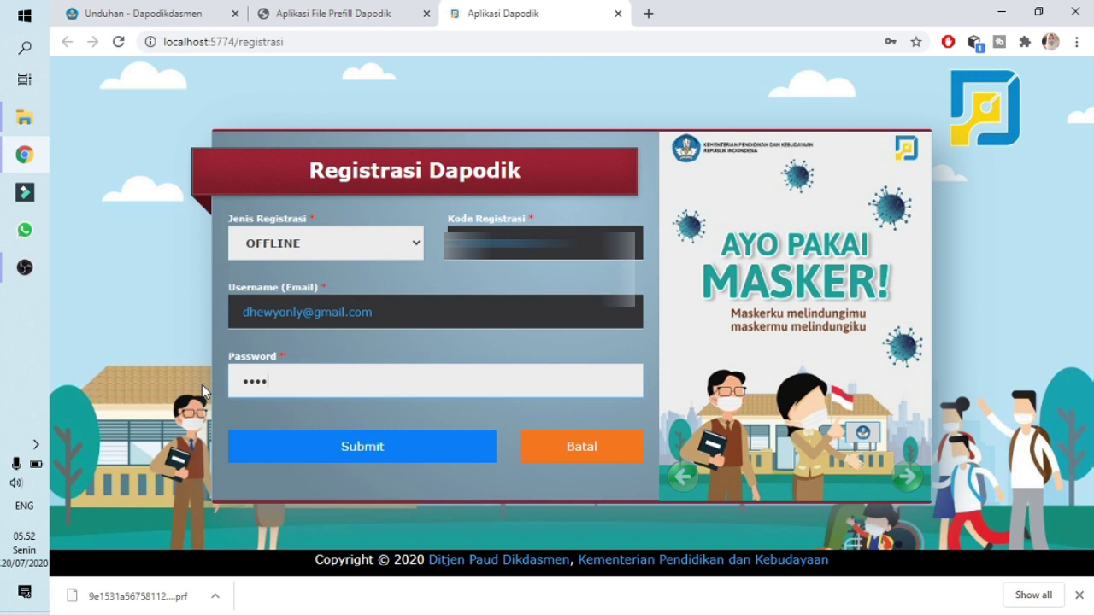
{"action": "type", "text": "****"}
Step: Submit the Dapodik registration, confirm that the latest prefill is used, and close the registration summary
{"action": "left_click", "coordinate": [345, 452]}
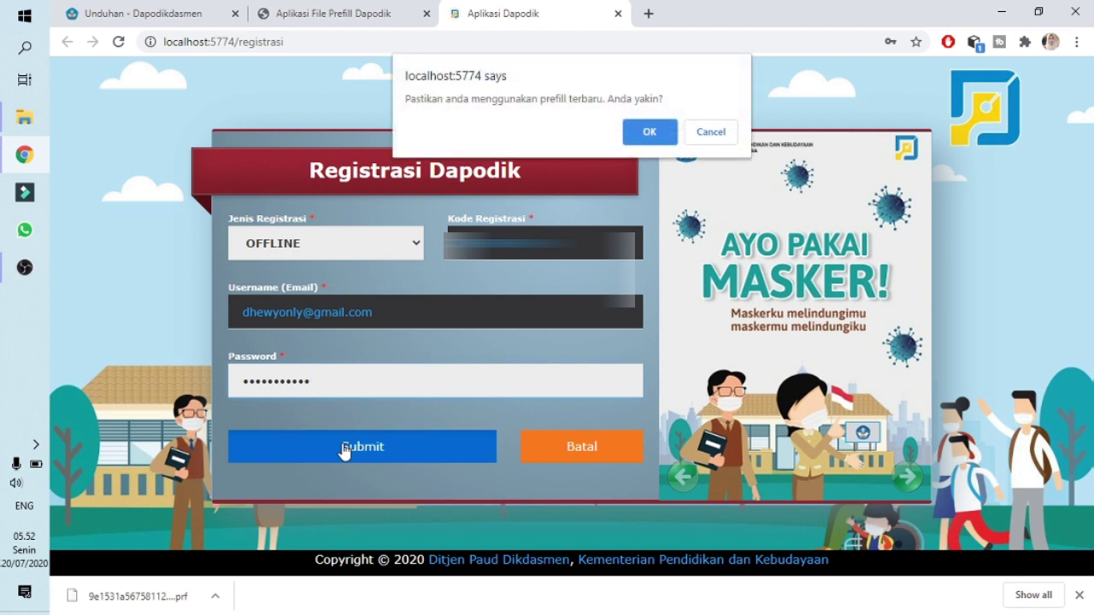
{"action": "left_click", "coordinate": [646, 133]}
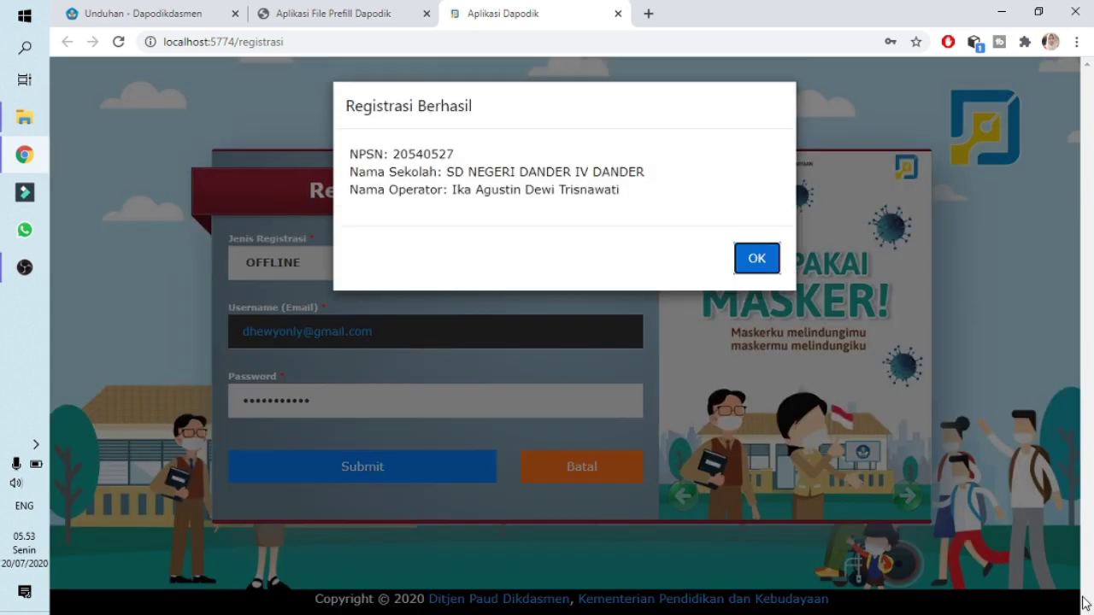
{"action": "left_click", "coordinate": [755, 258]}
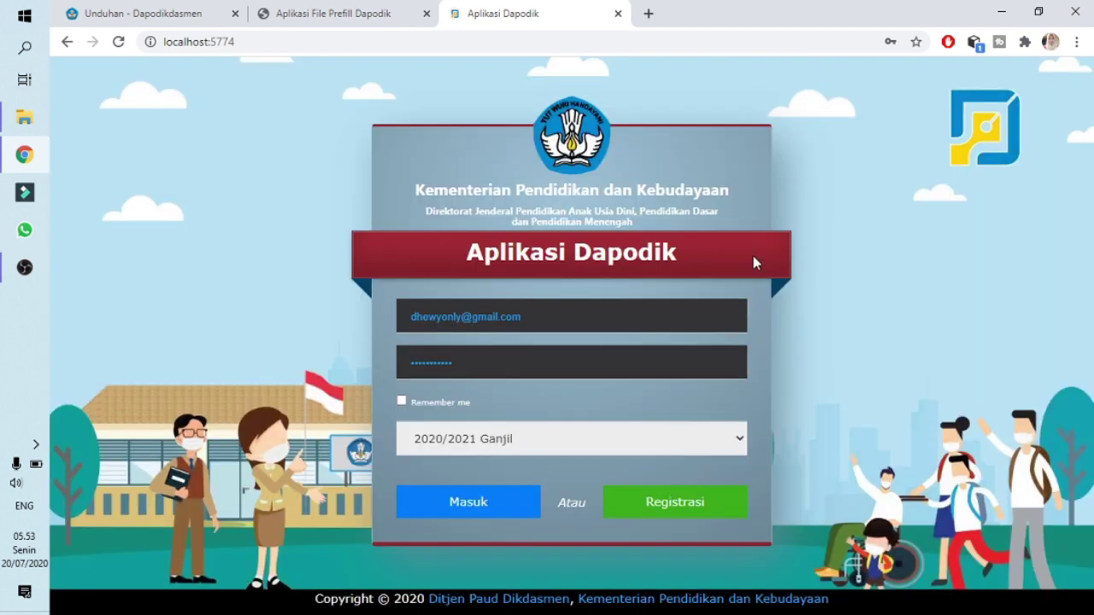
Step: Log in to Dapodik for the 2020/2021 Ganjil semester and set the version 2021 change list not to show again
{"action": "left_click", "coordinate": [476, 501]}
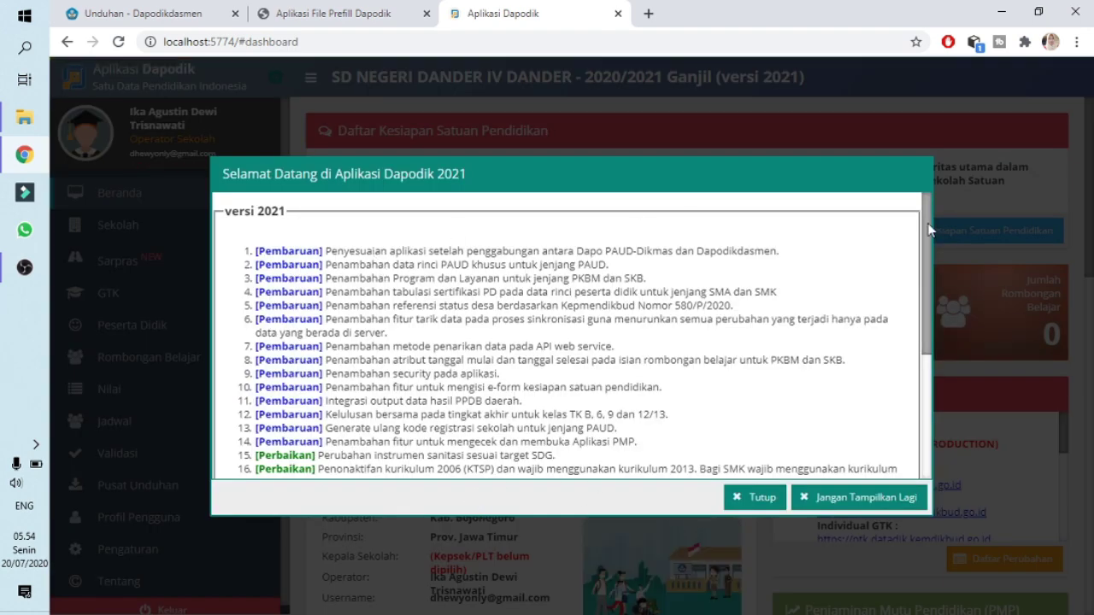
{"action": "scroll", "coordinate": [928, 244], "scroll_direction": "down", "scroll_amount": 1}
{"action": "left_click_drag", "start_coordinate": [929, 243], "coordinate": [936, 357]}
{"action": "left_click", "coordinate": [855, 502]}
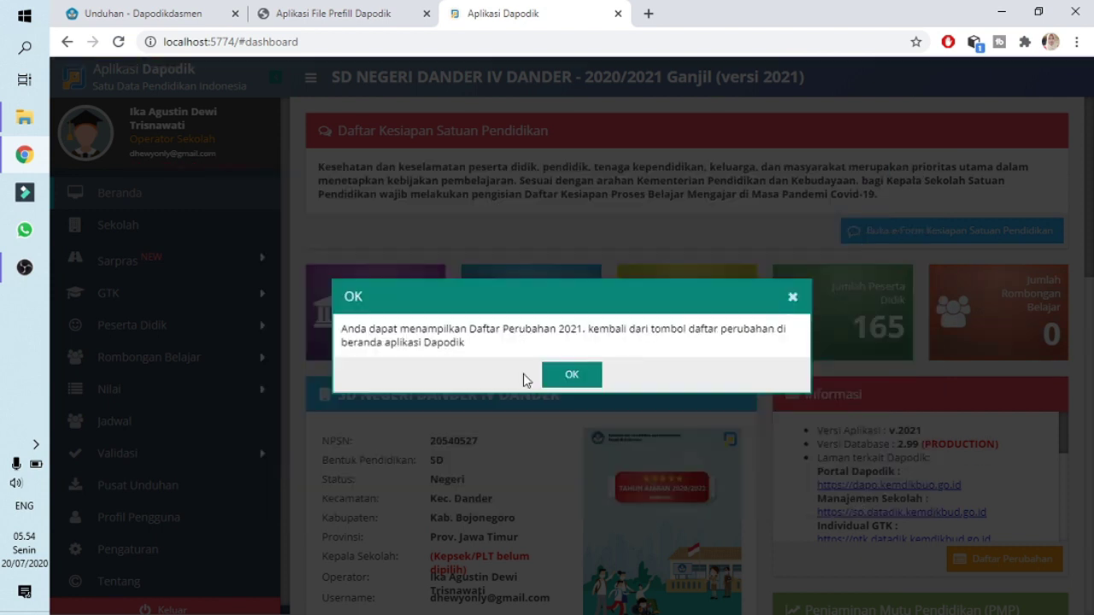
{"action": "left_click", "coordinate": [582, 378]}
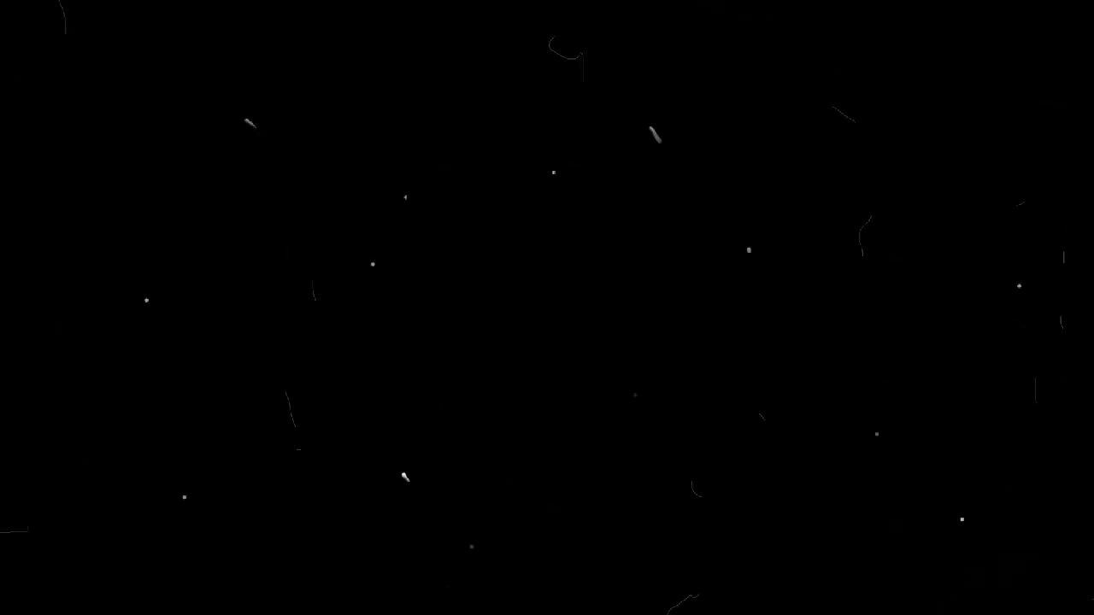